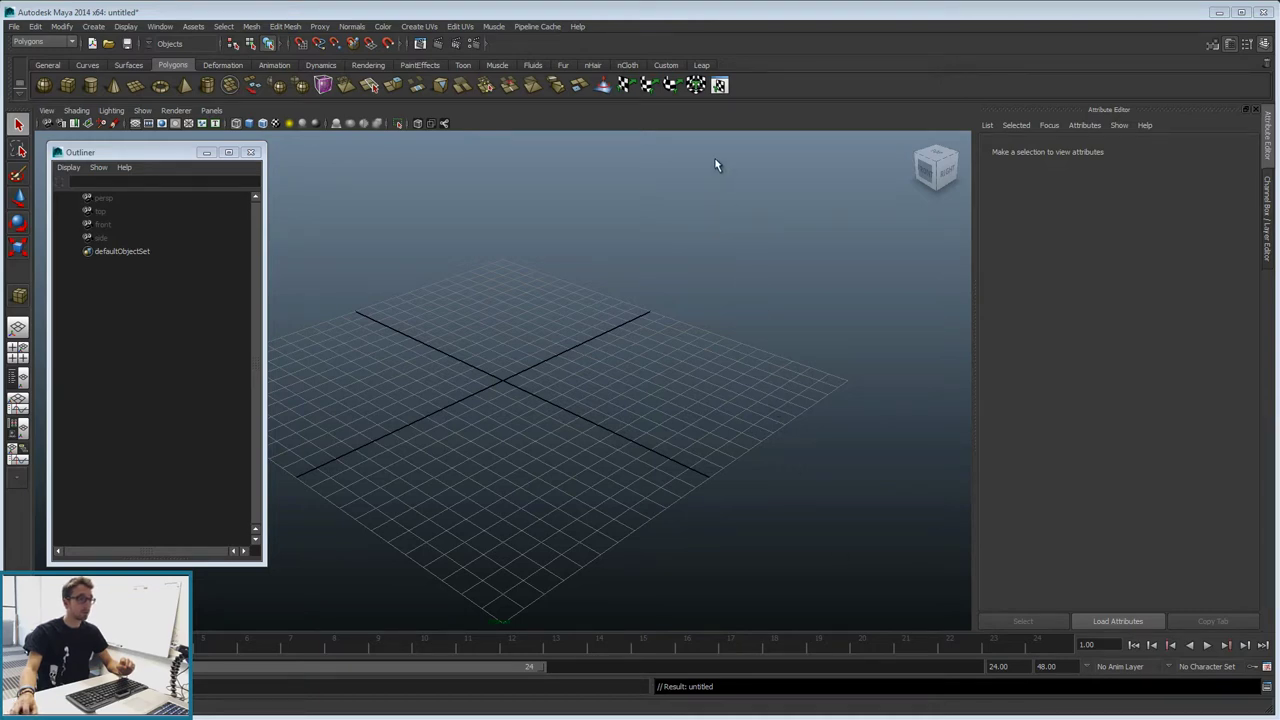
# Switch to the Leap shelf to show the hand, gesture and grab tool icons
pyautogui.click(702, 66)
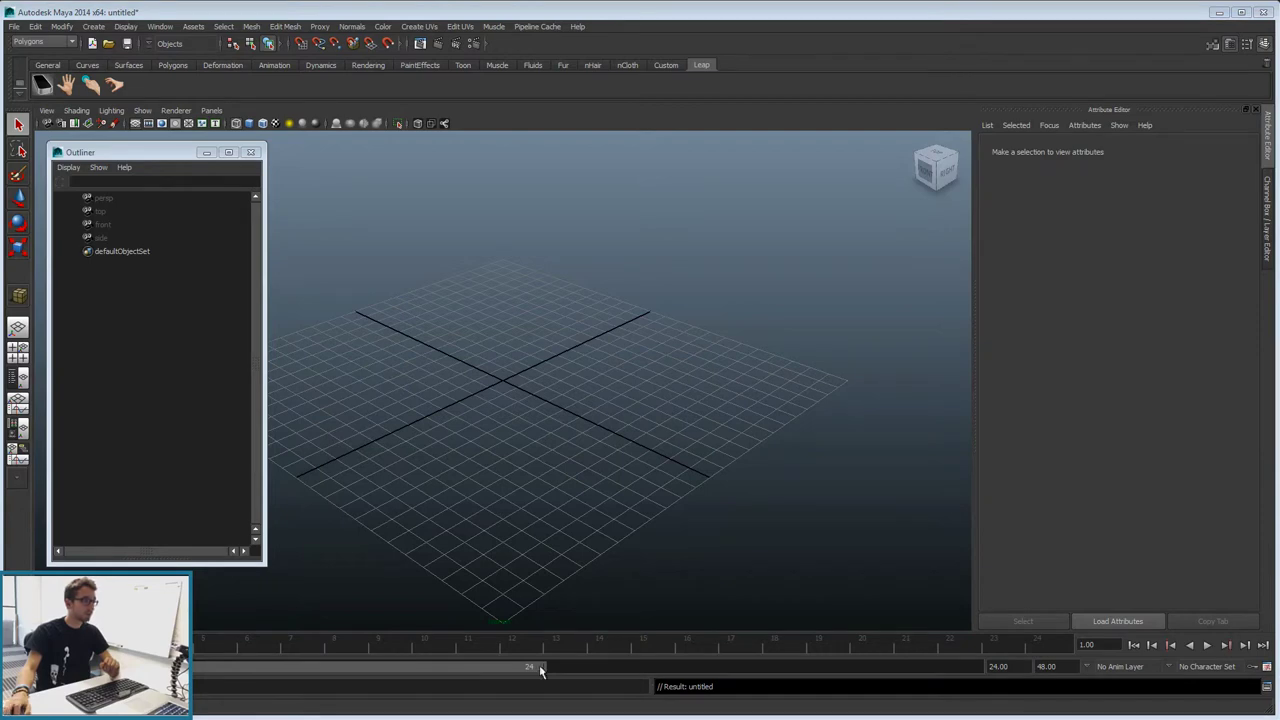
# Open the Plug-in Manager and confirm LeapDevice, LeapGestures and LeapGrab are loaded and auto-load
pyautogui.click(160, 26)
pyautogui.moveTo(194, 96)
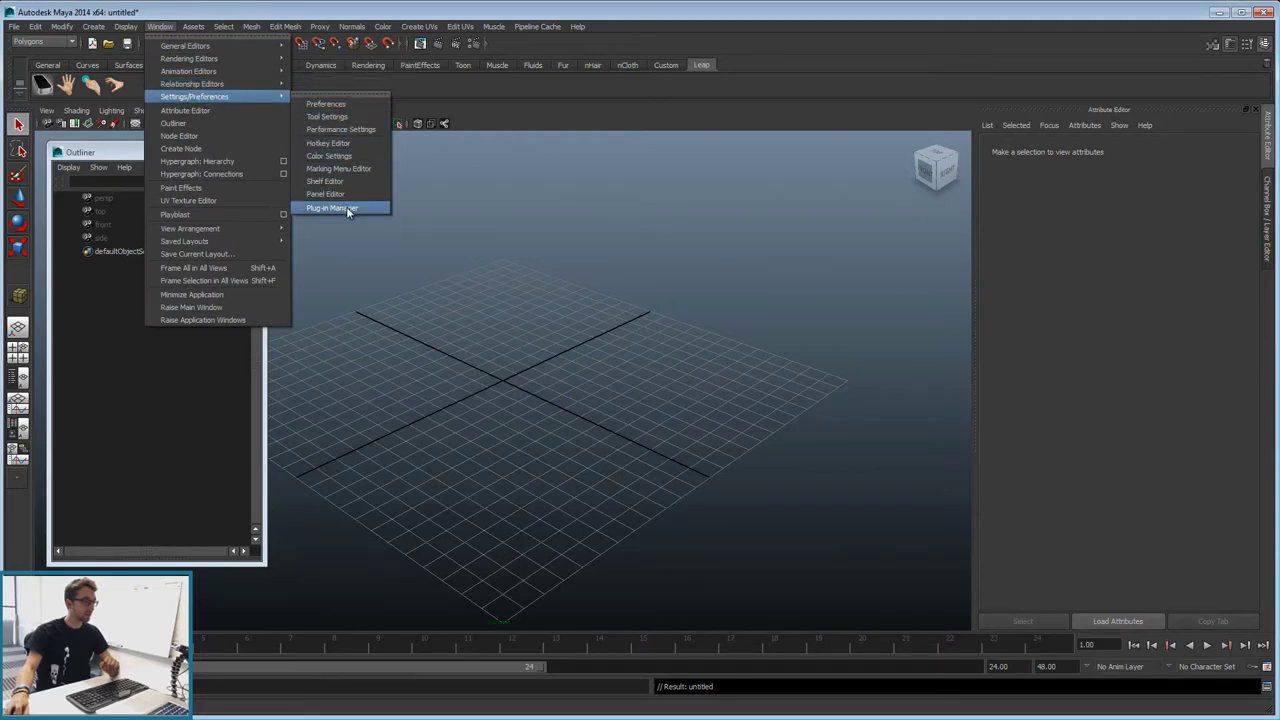
pyautogui.click(347, 208)
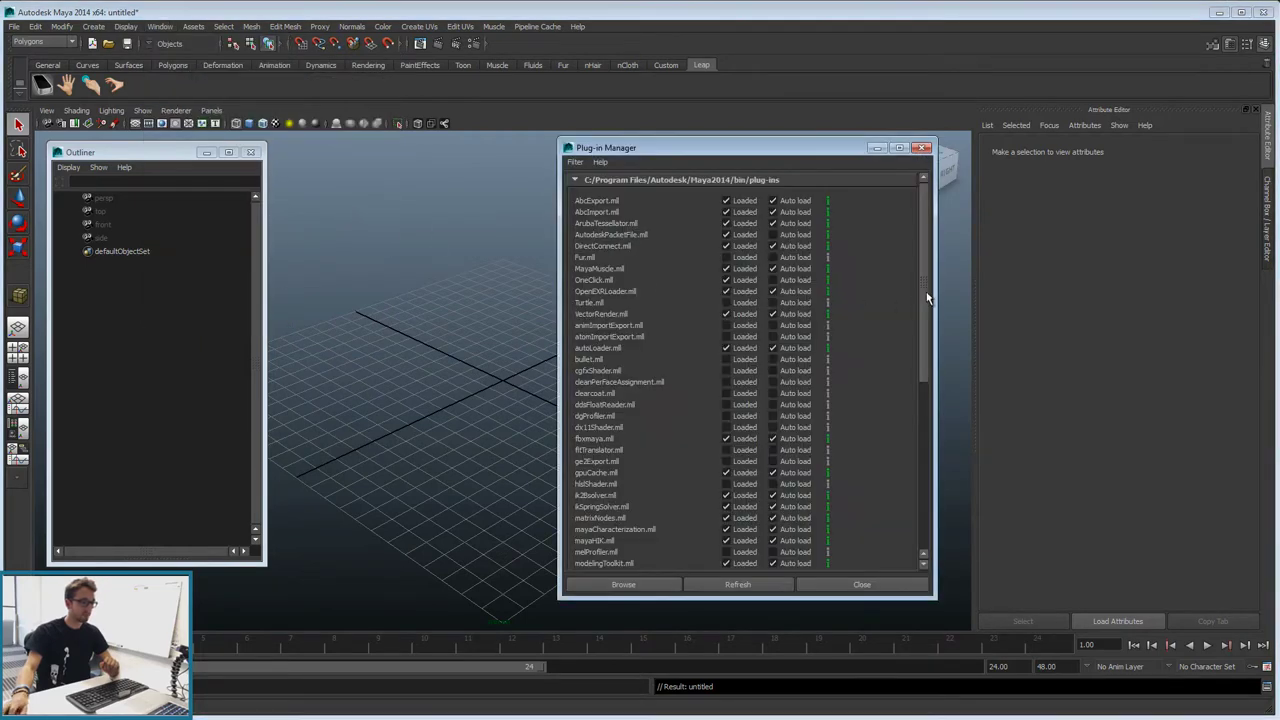
pyautogui.scroll(-5, 869, 267)
pyautogui.scroll(-2, 869, 267)
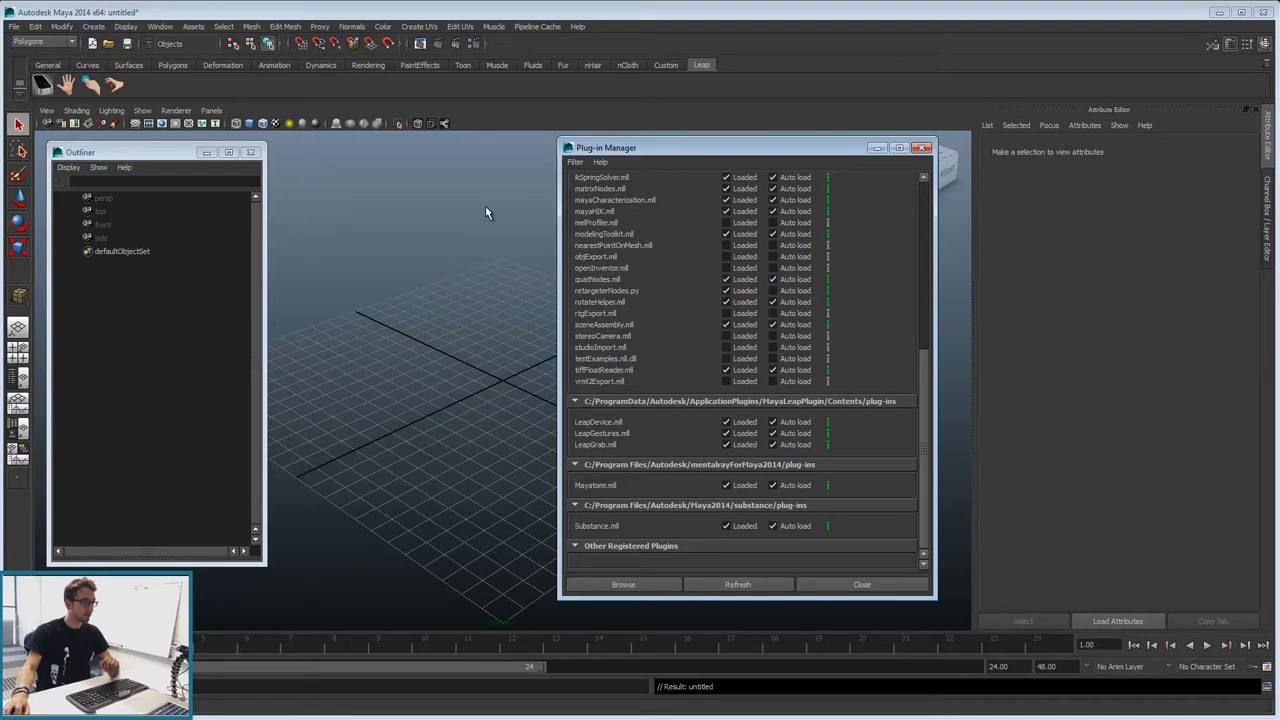
# Close the Plug-in Manager and the Outliner window
pyautogui.click(860, 585)
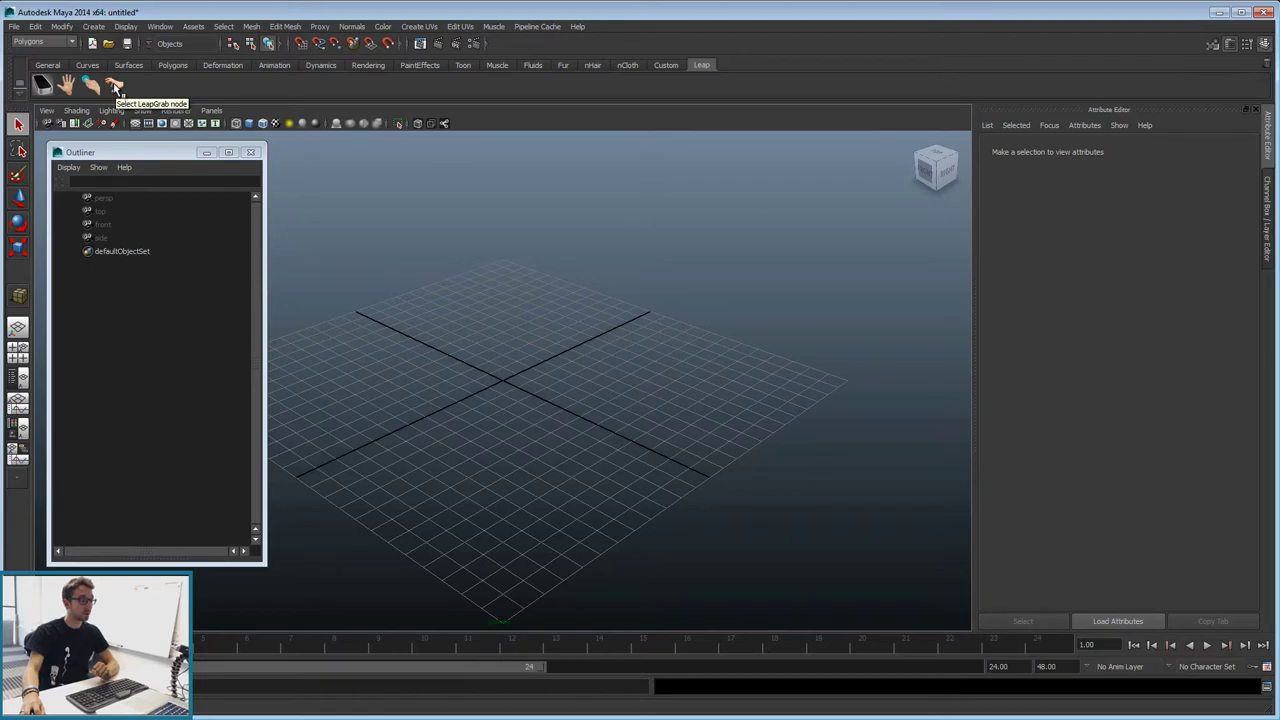
pyautogui.click(115, 85)
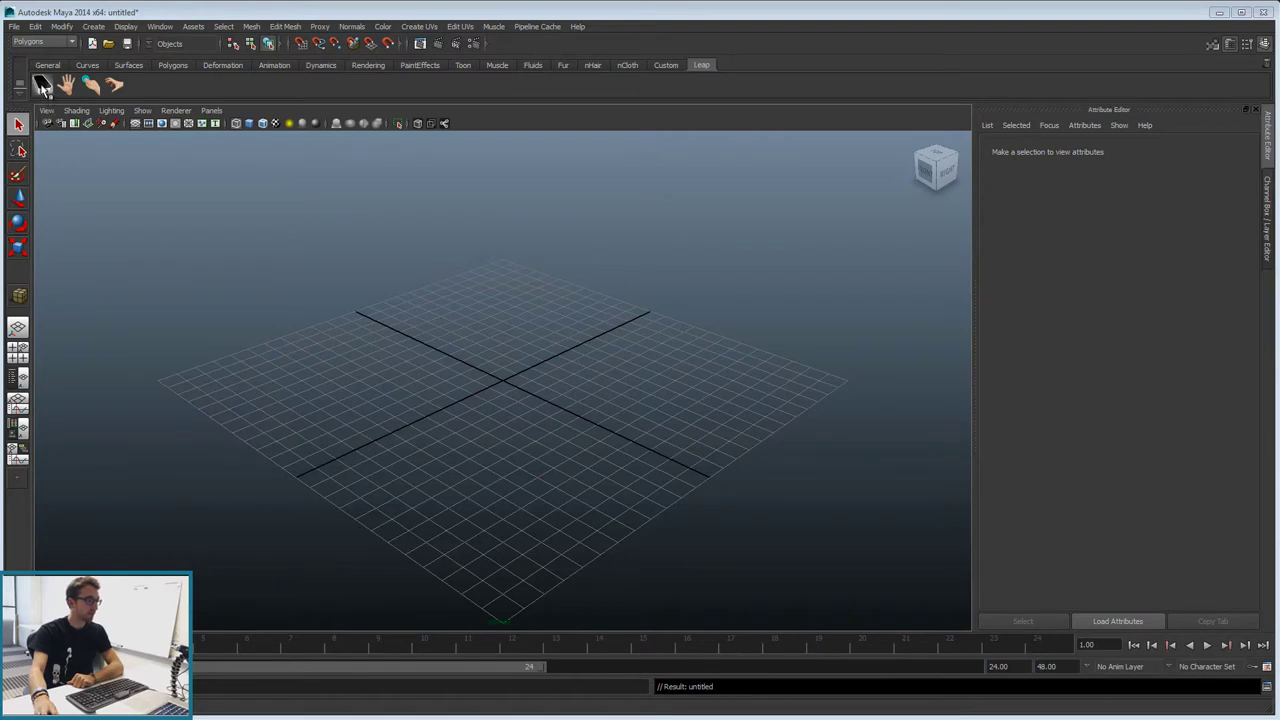
# Create the leapHands node, toggling it off and on so Live tracking is enabled
pyautogui.click(42, 86)
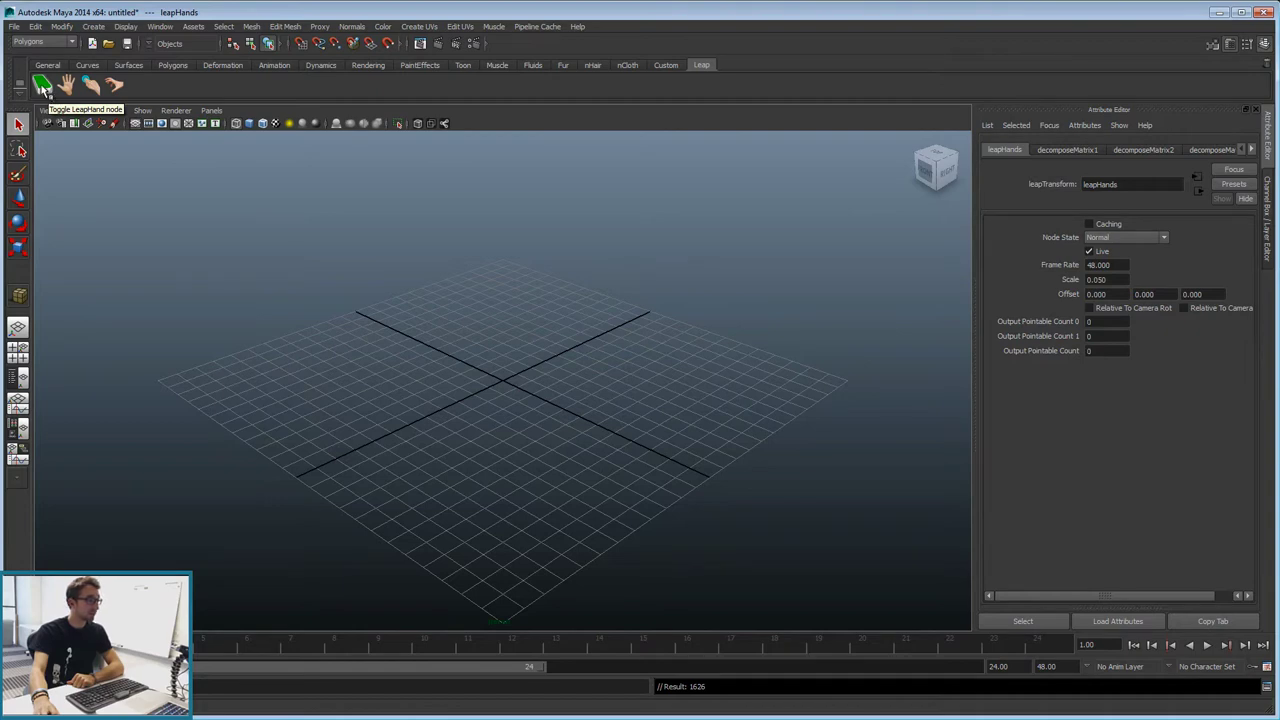
pyautogui.click(44, 90)
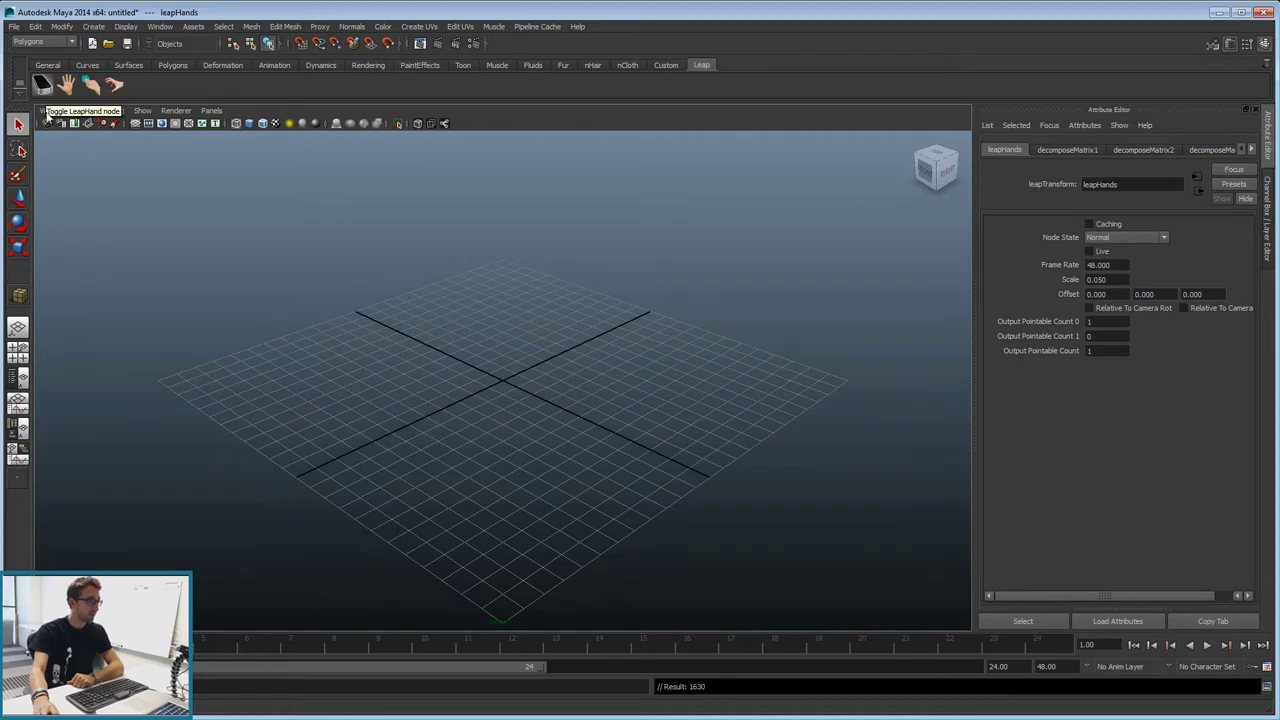
pyautogui.click(44, 90)
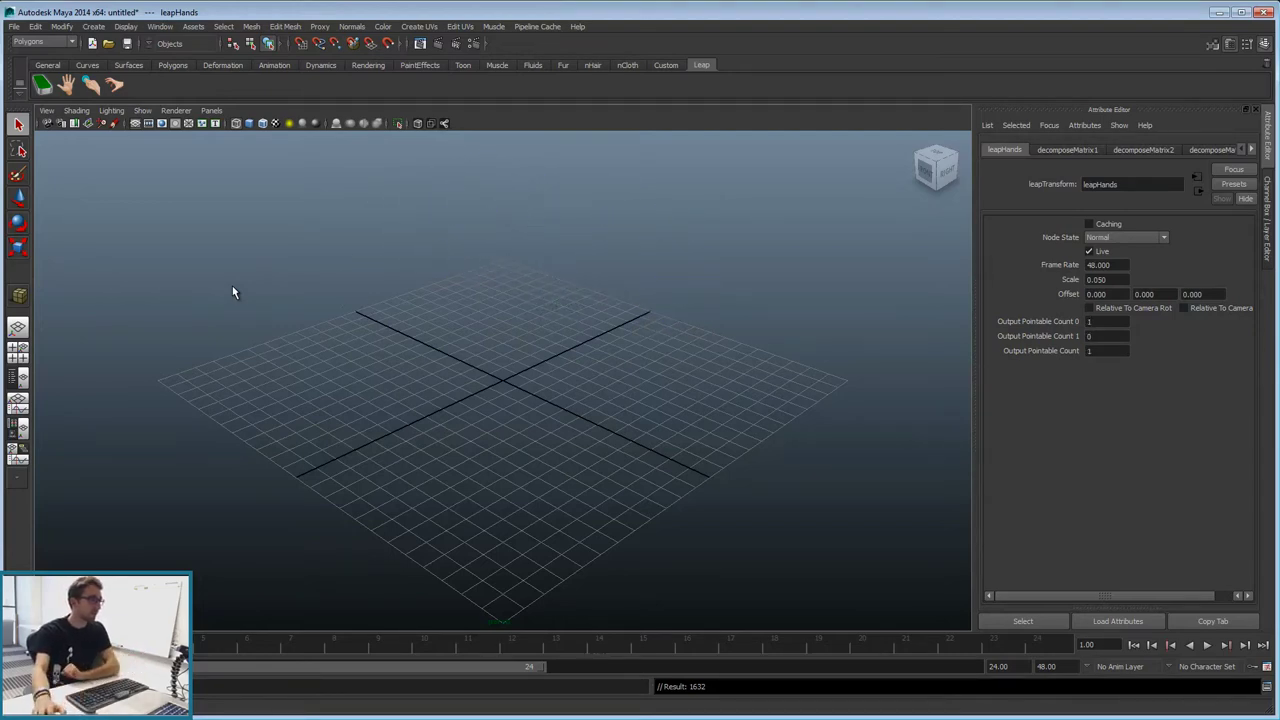
# Reopen the Outliner listing hand_0, hand_1 and their fingers, then clear the selection
pyautogui.click(160, 26)
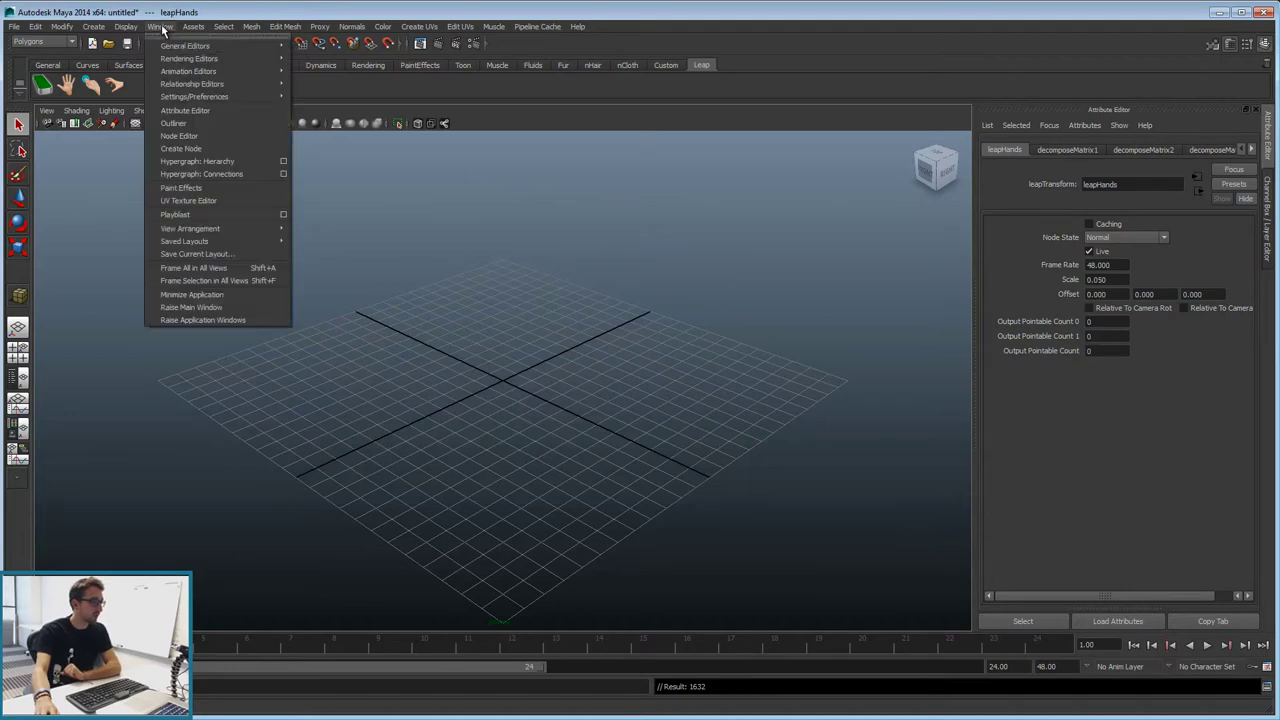
pyautogui.click(191, 122)
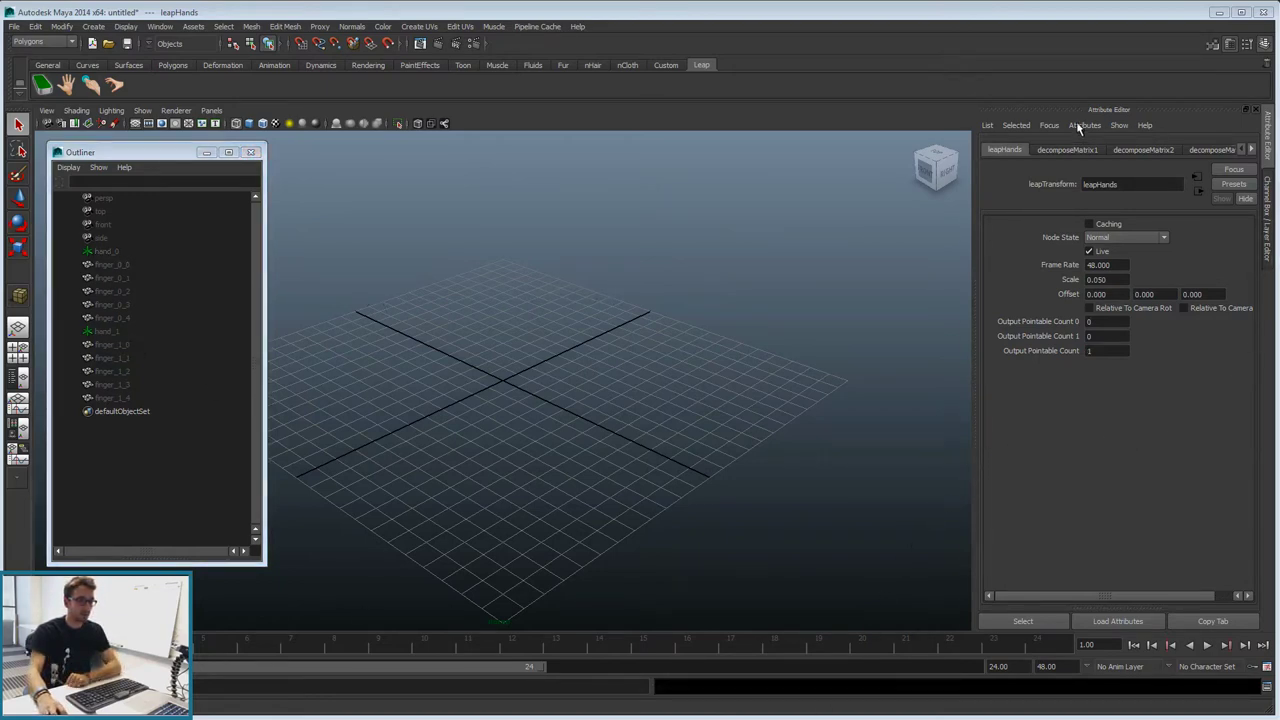
pyautogui.click(845, 374)
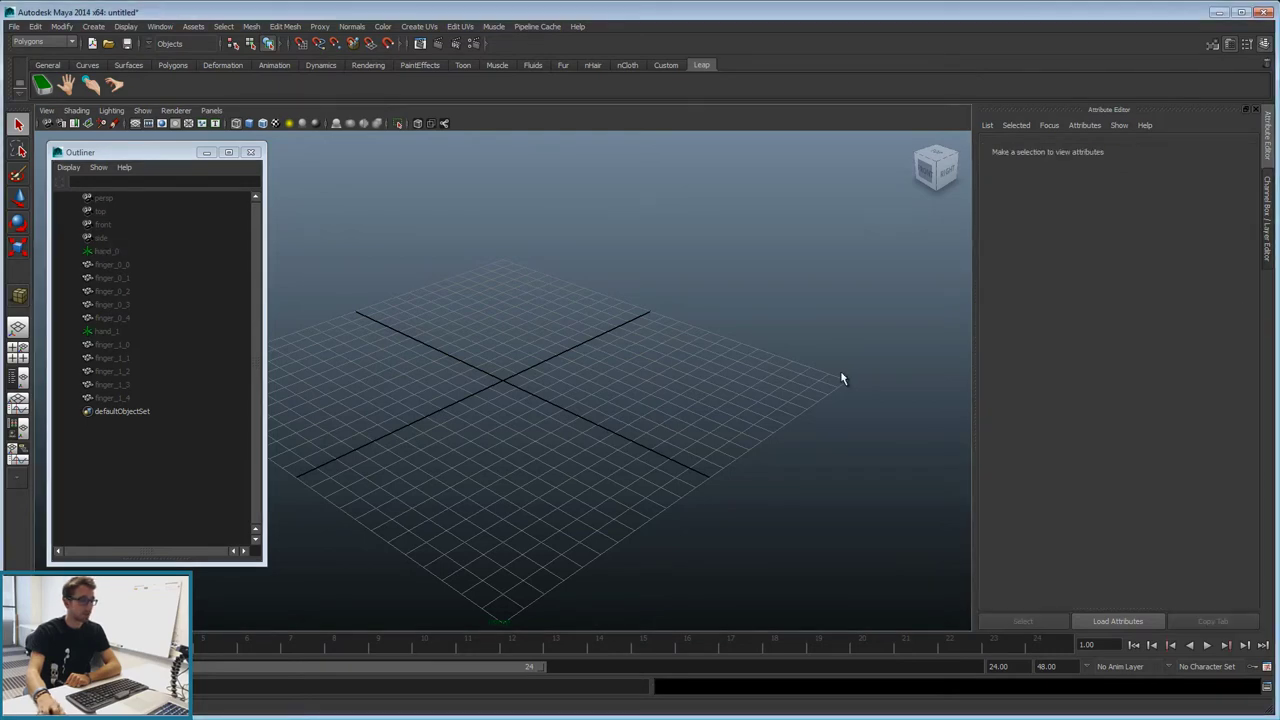
# Select leapHands and set its Scale to 0.1 in the Attribute Editor
pyautogui.click(67, 88)
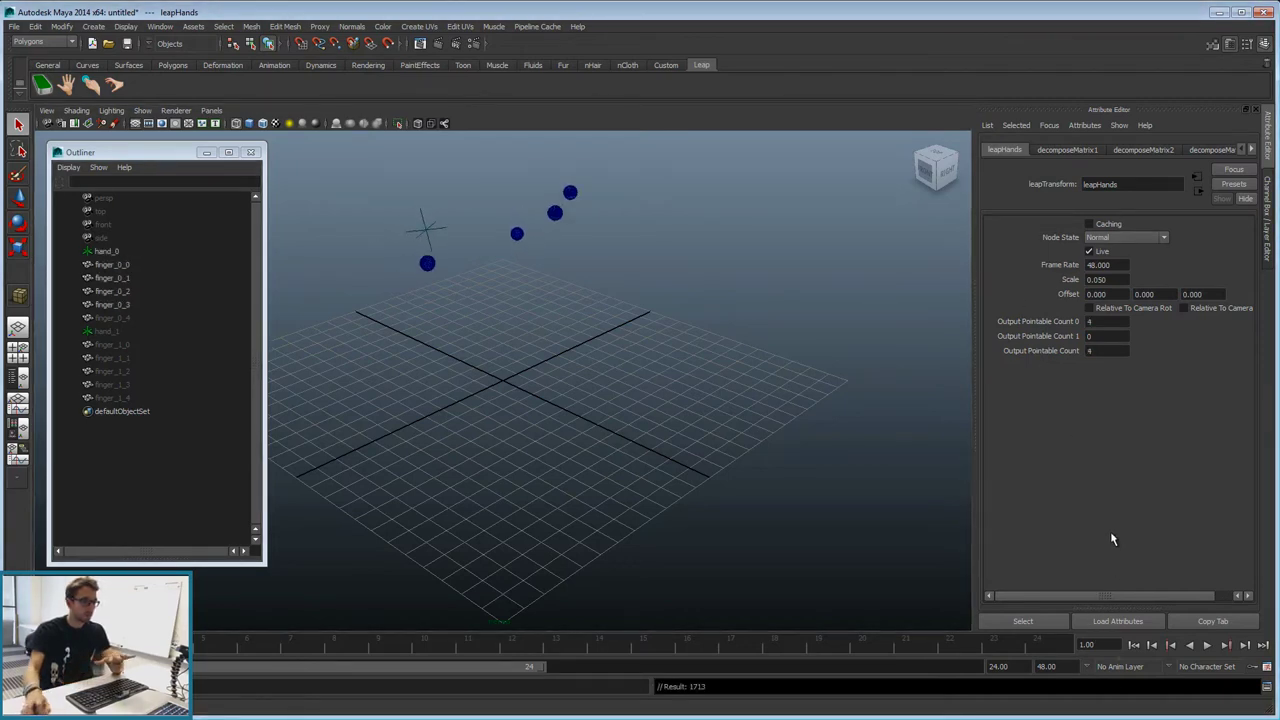
pyautogui.doubleClick(1097, 280)
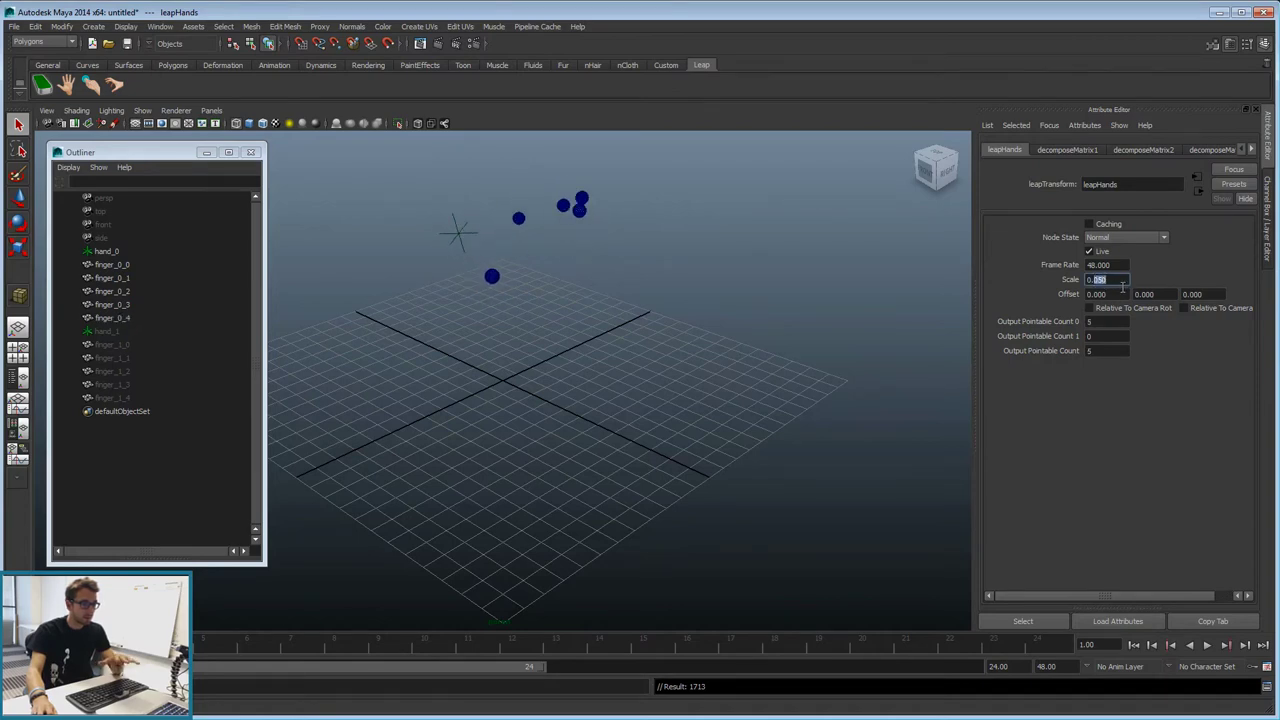
pyautogui.write('0.1')
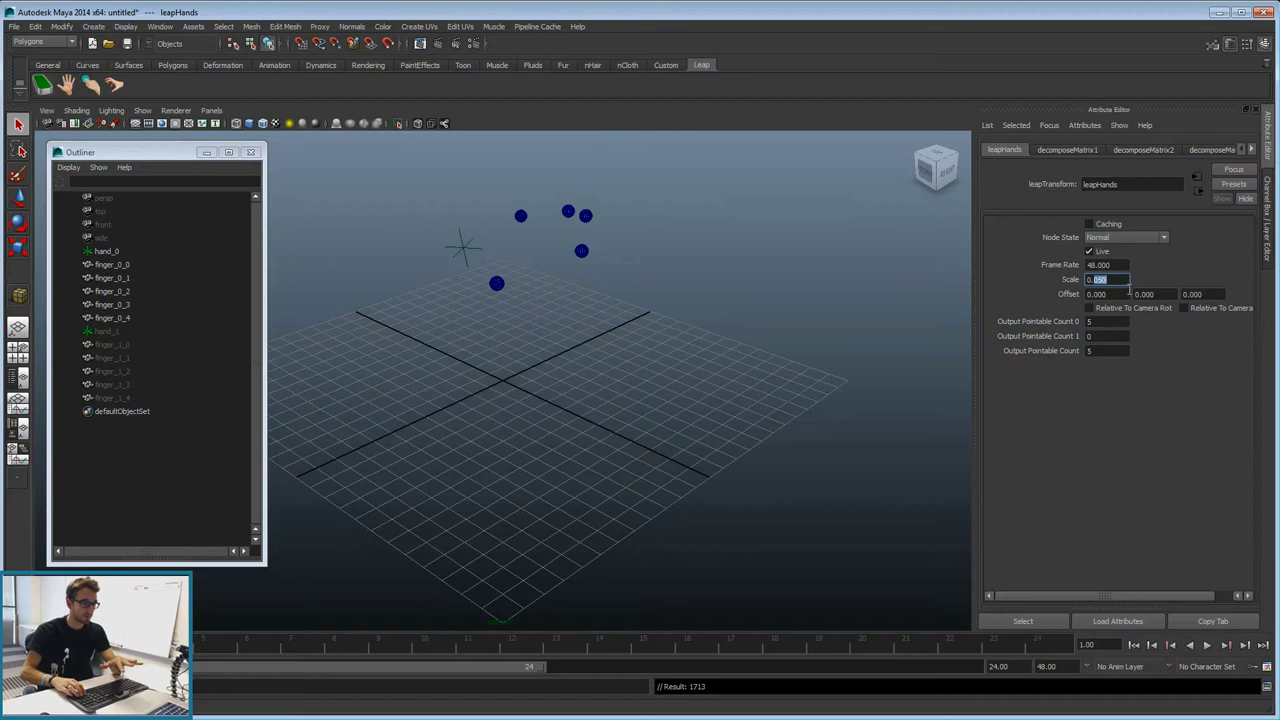
pyautogui.press('Return')
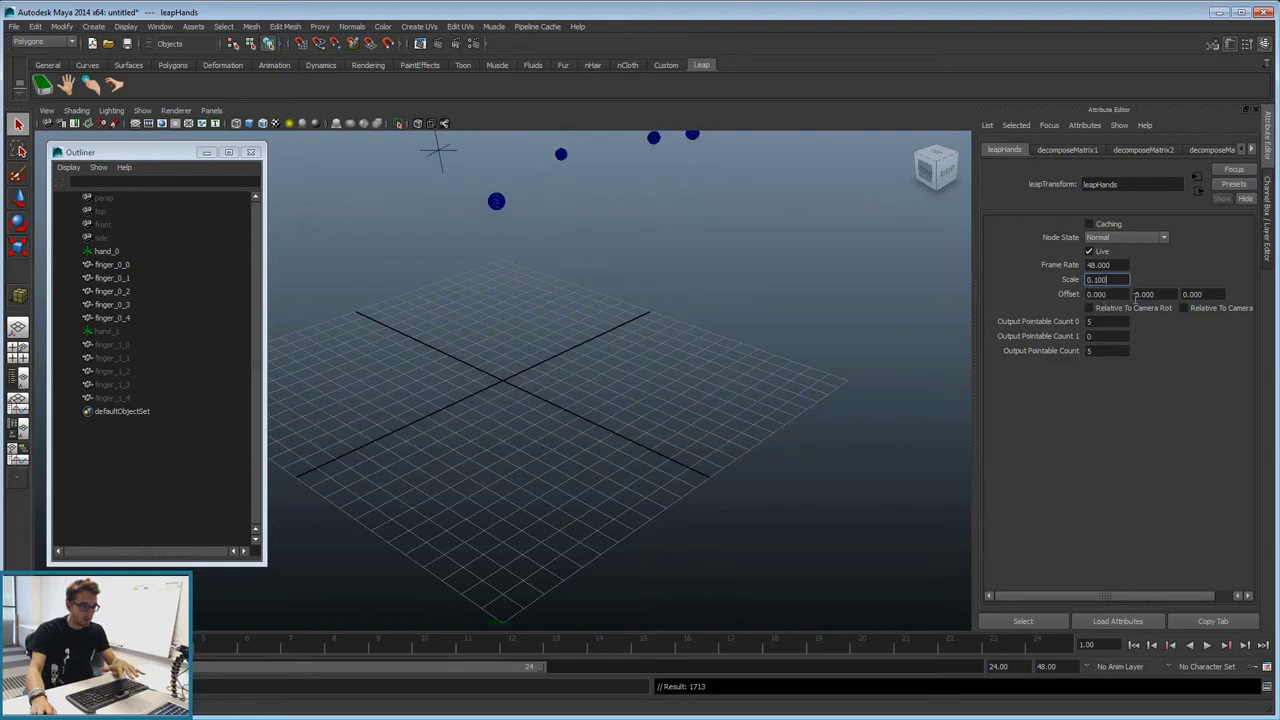
# Set the leapHands Offset Y to -10 and orbit the view to see the fingers over the grid
pyautogui.click(1144, 294)
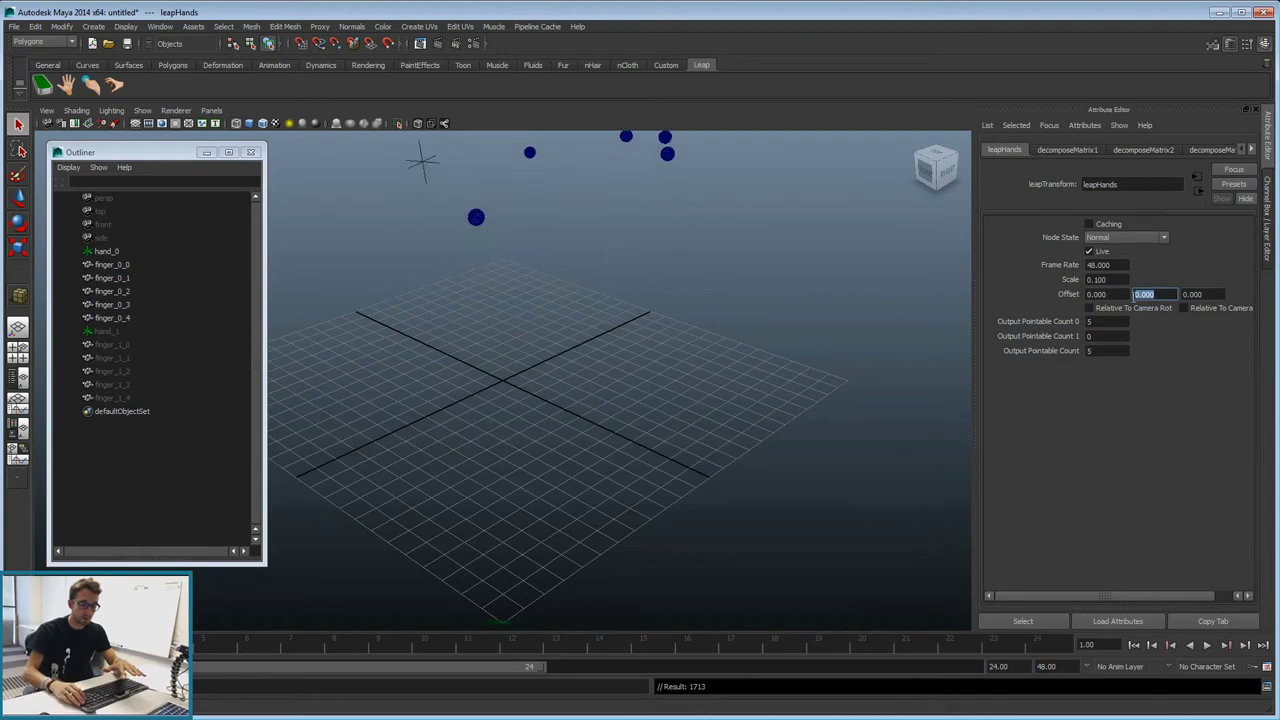
pyautogui.write('-10')
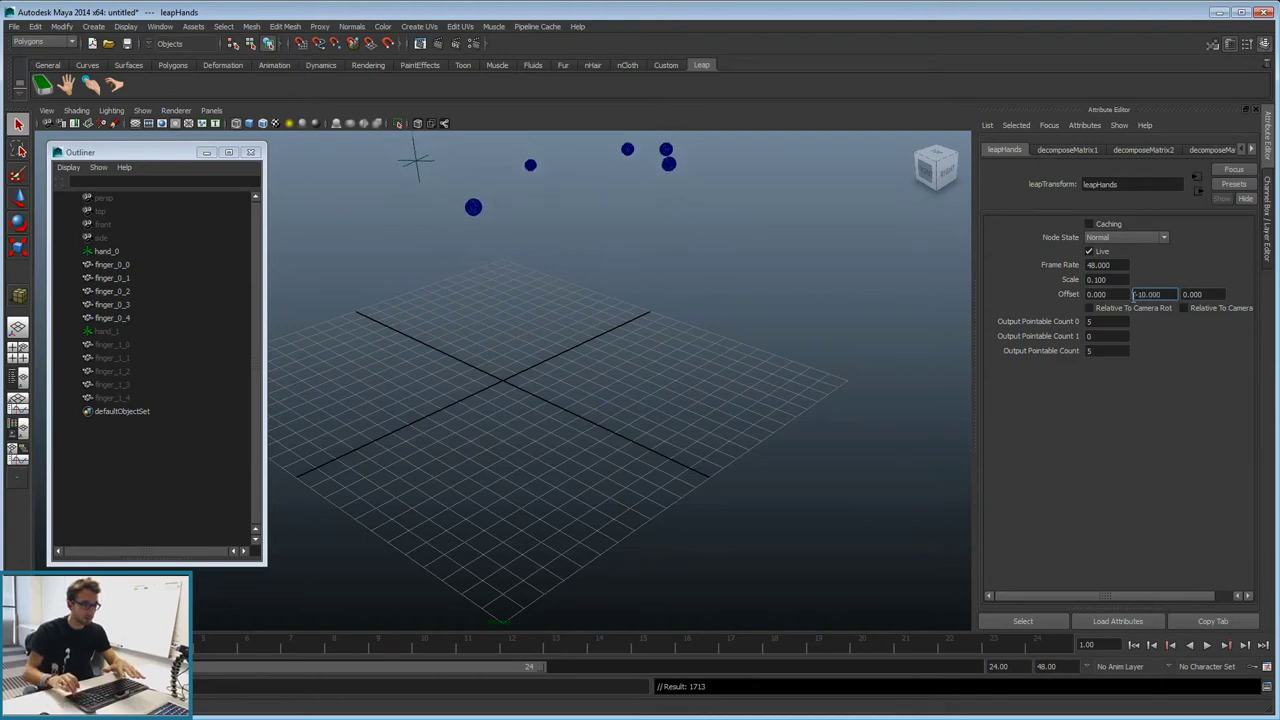
pyautogui.press('Return')
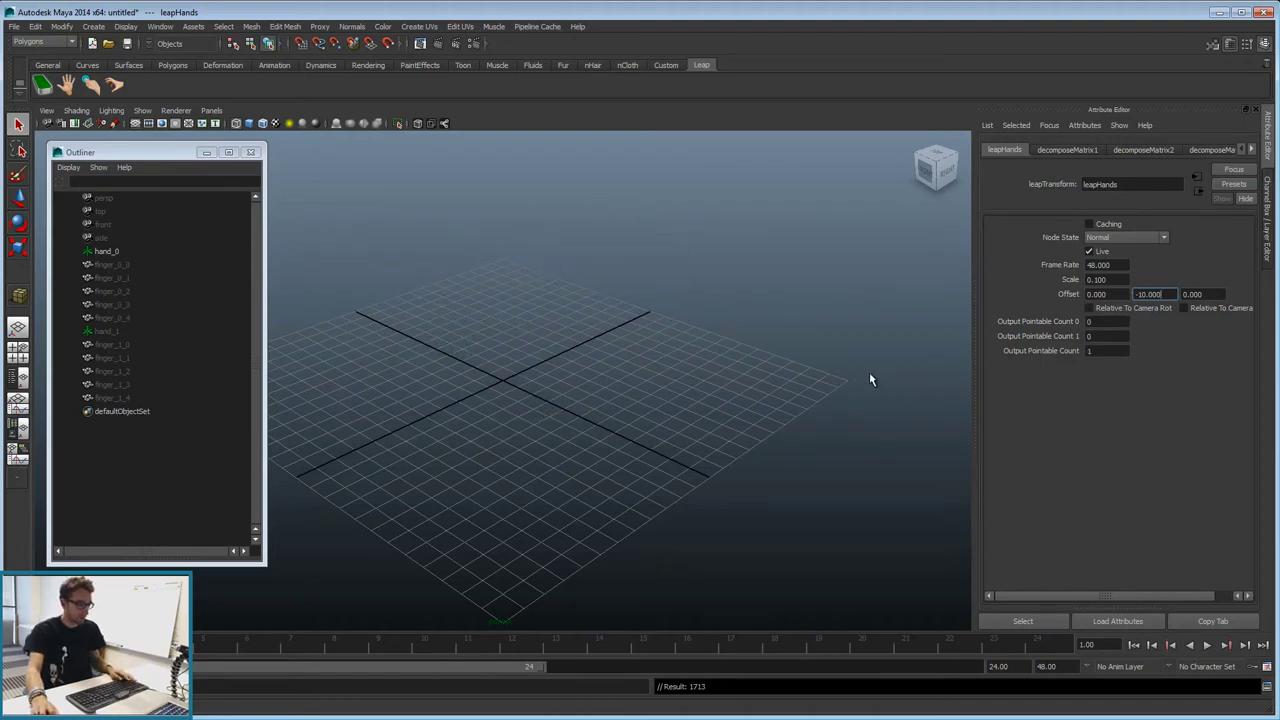
pyautogui.keyDown('alt'); pyautogui.moveTo(865, 374); pyautogui.dragTo(758, 374); pyautogui.keyUp('alt')
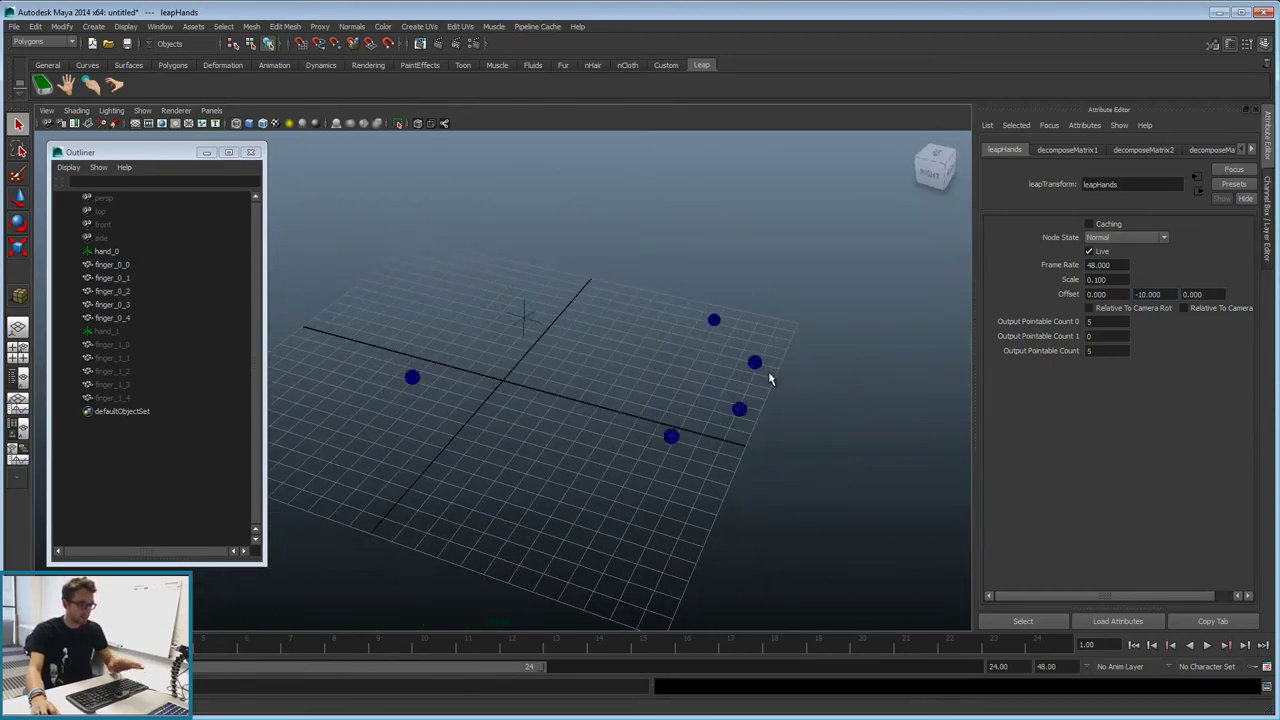
pyautogui.keyDown('alt'); pyautogui.moveTo(811, 404); pyautogui.dragTo(748, 400); pyautogui.keyUp('alt')
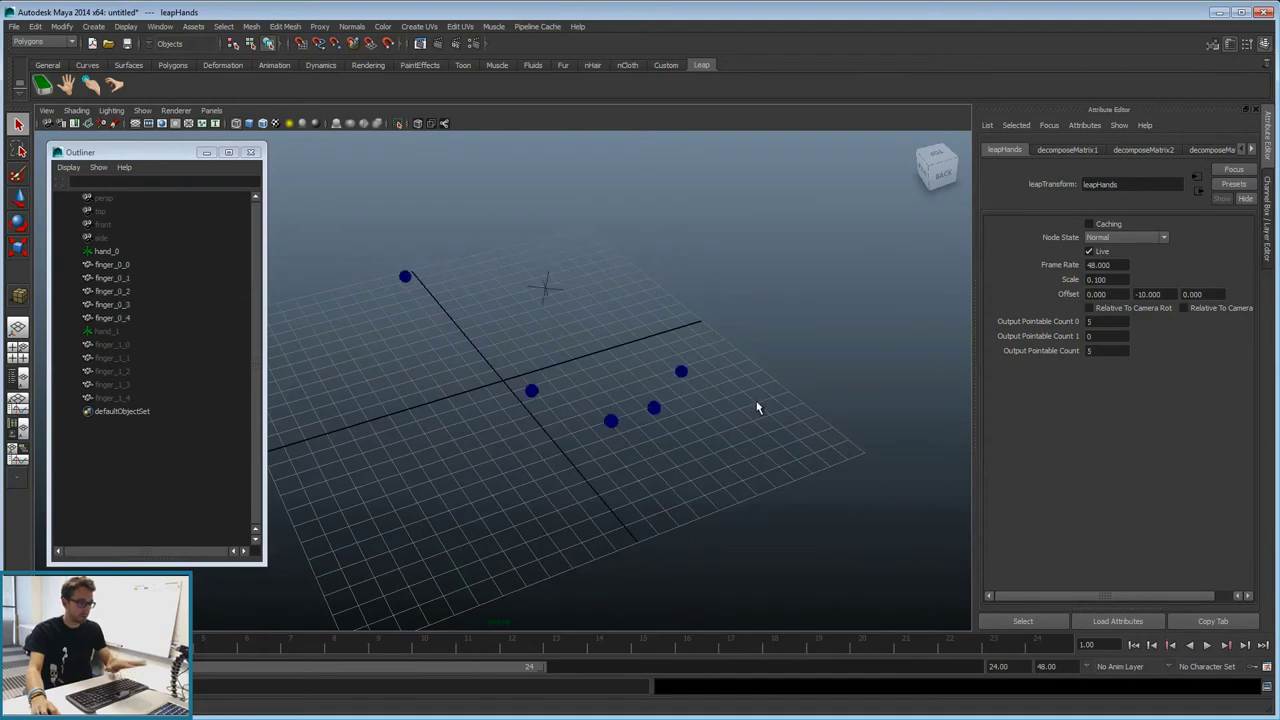
# Enable Relative To Camera Rot on leapHands and widen the Attribute Editor panel
pyautogui.click(1090, 308)
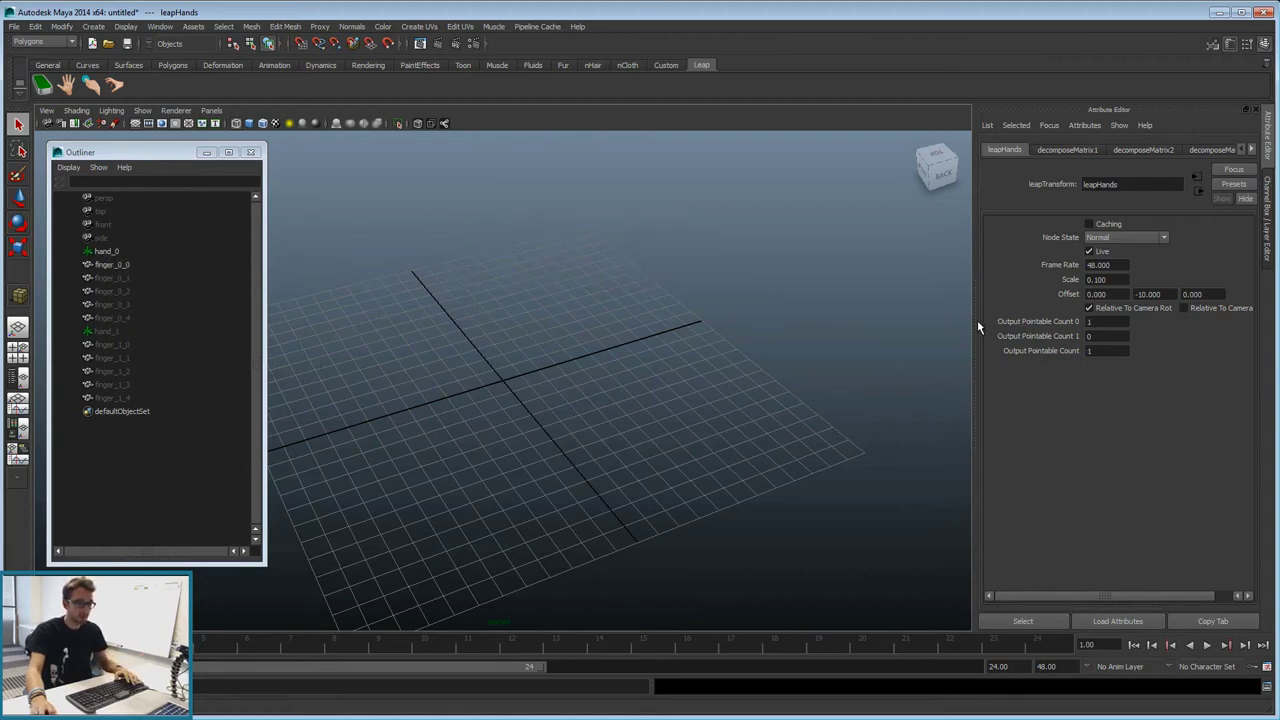
pyautogui.moveTo(977, 320); pyautogui.dragTo(946, 325)
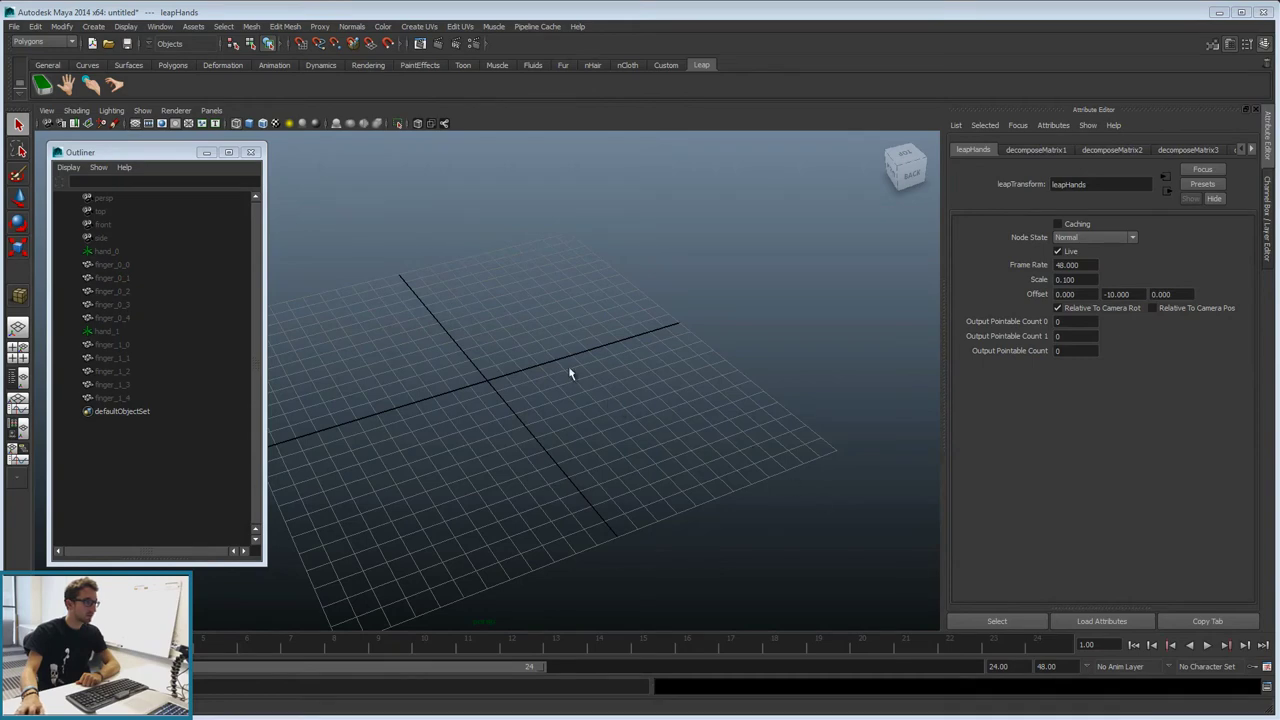
# Create a leapGestures node and a leapGrab node from the Leap shelf
pyautogui.click(93, 87)
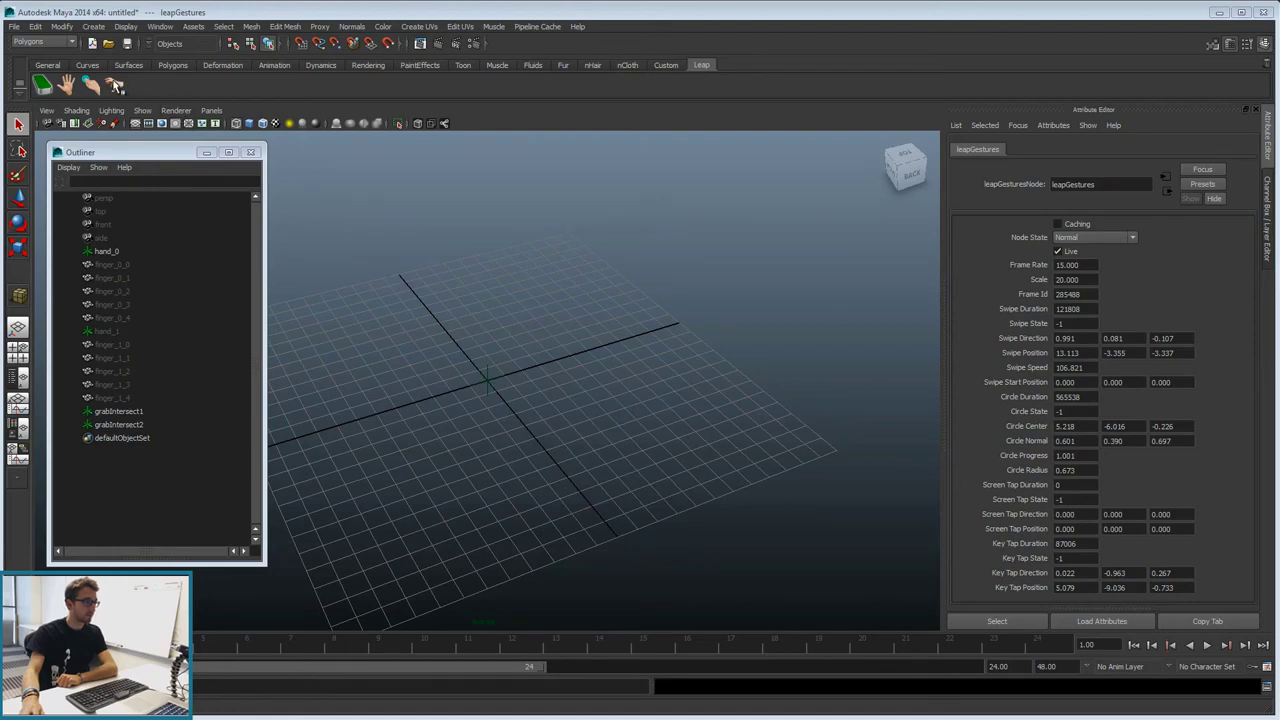
pyautogui.click(115, 86)
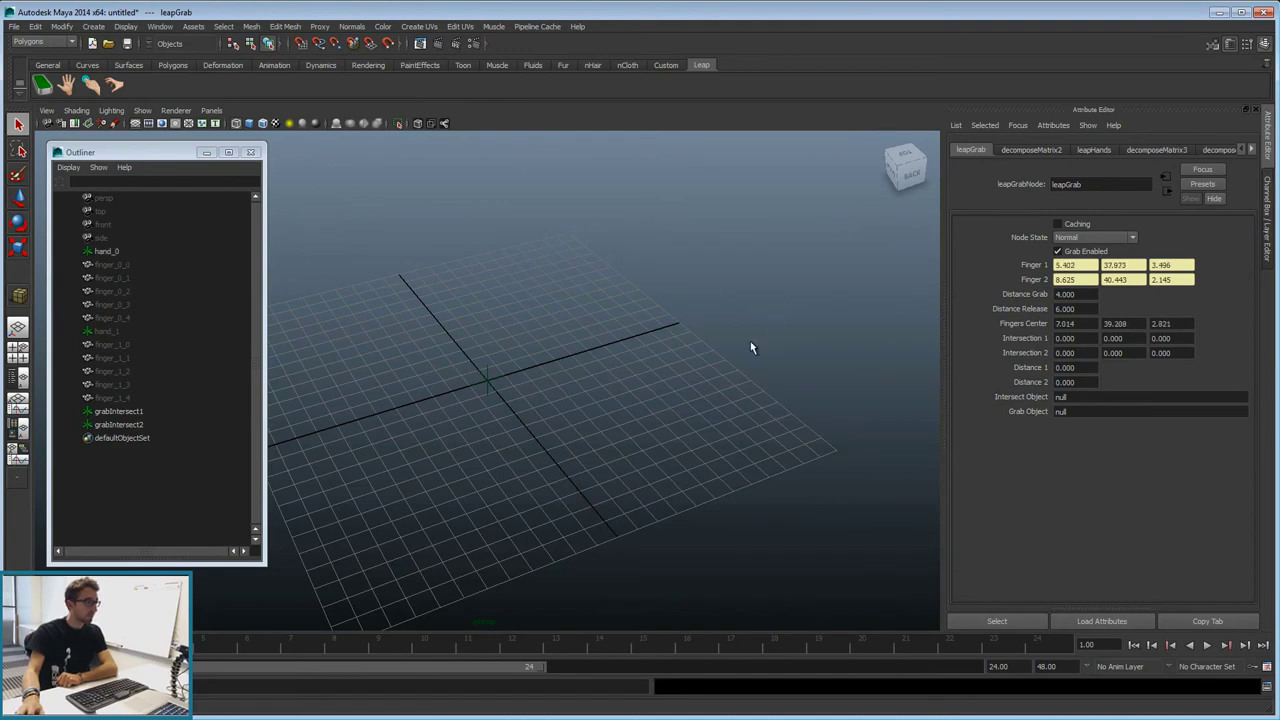
# Draw a polygon cube on the grid left of centre
pyautogui.click(184, 66)
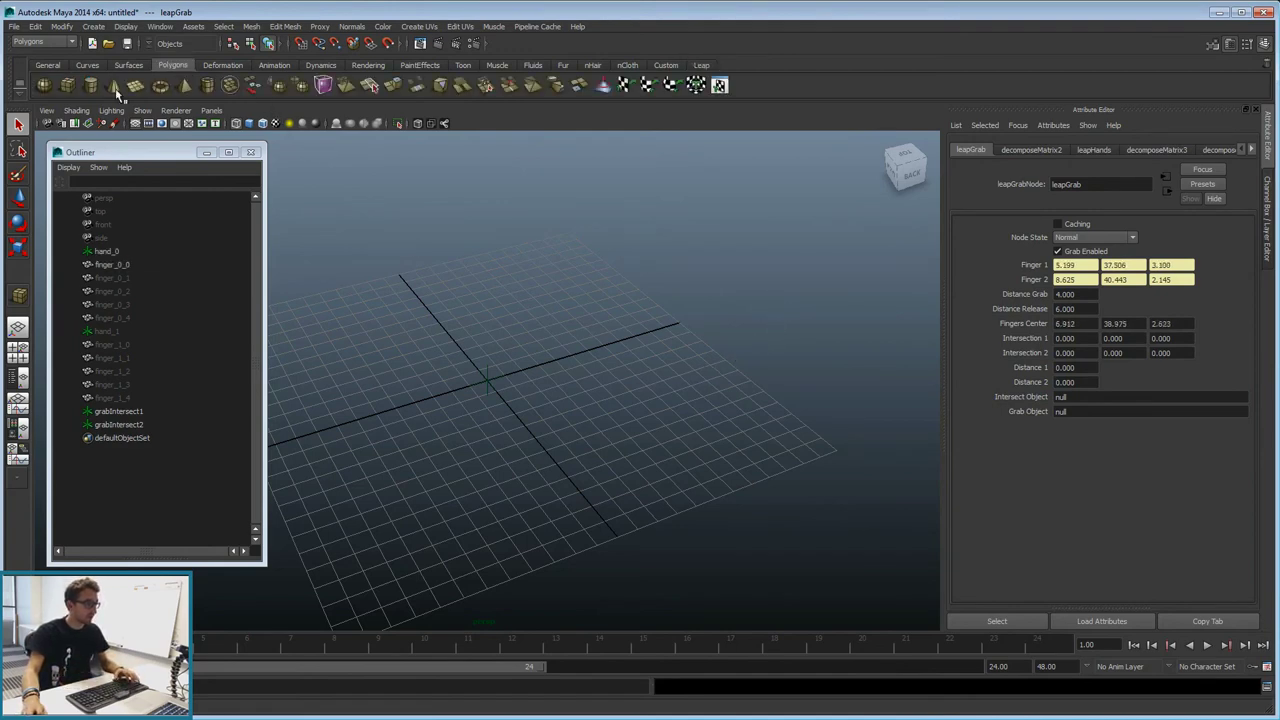
pyautogui.click(67, 85)
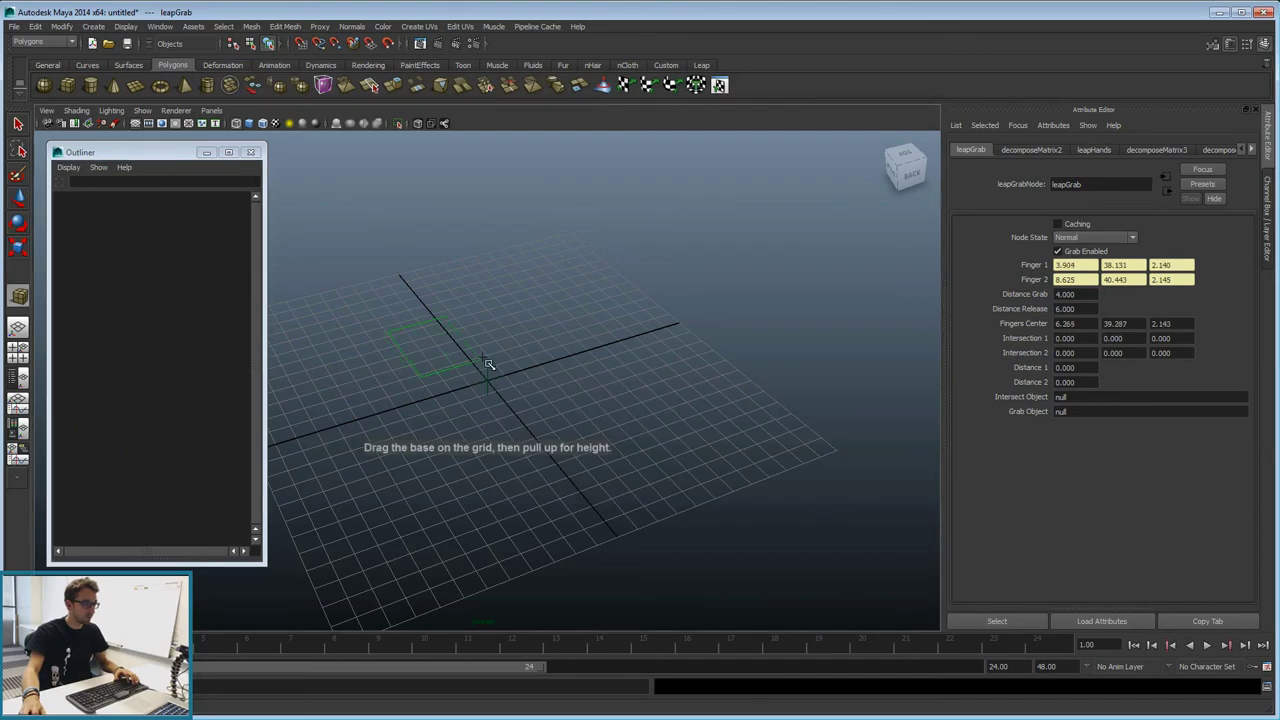
pyautogui.moveTo(443, 343); pyautogui.dragTo(434, 280)
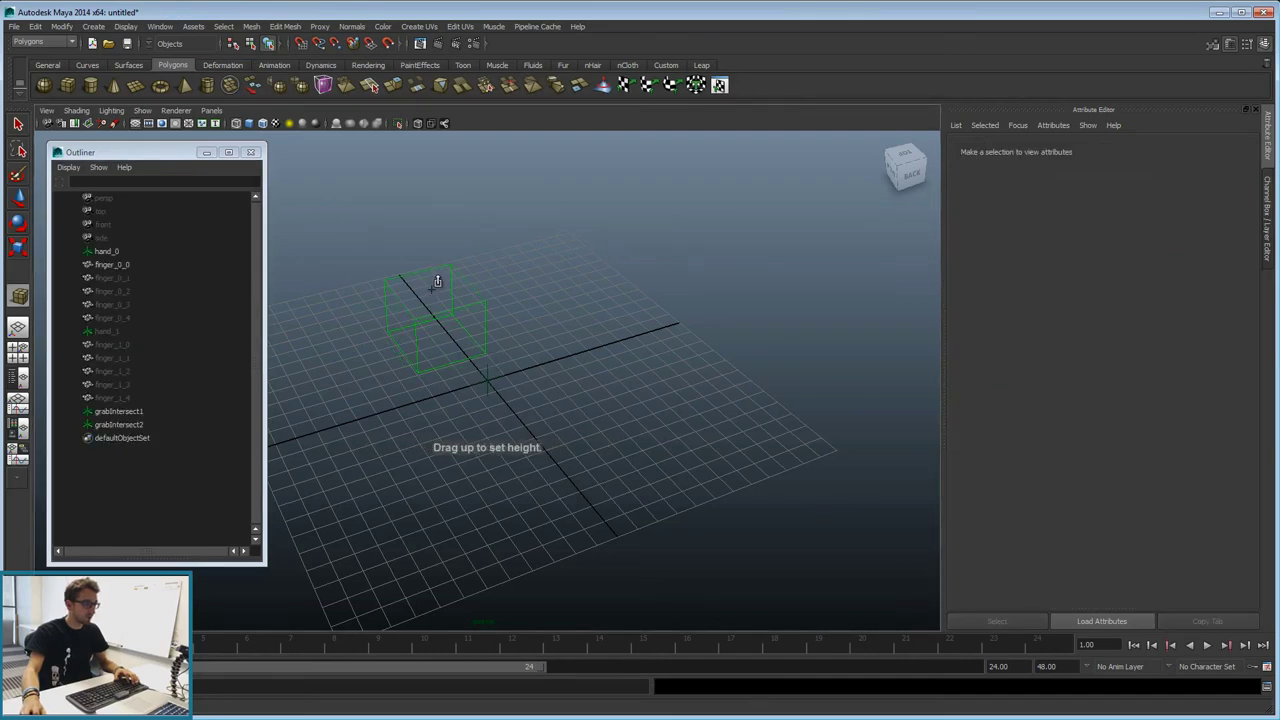
# Draw a polygon sphere right of centre and orbit to a lower frontal view
pyautogui.click(44, 87)
pyautogui.moveTo(588, 350); pyautogui.dragTo(639, 374)
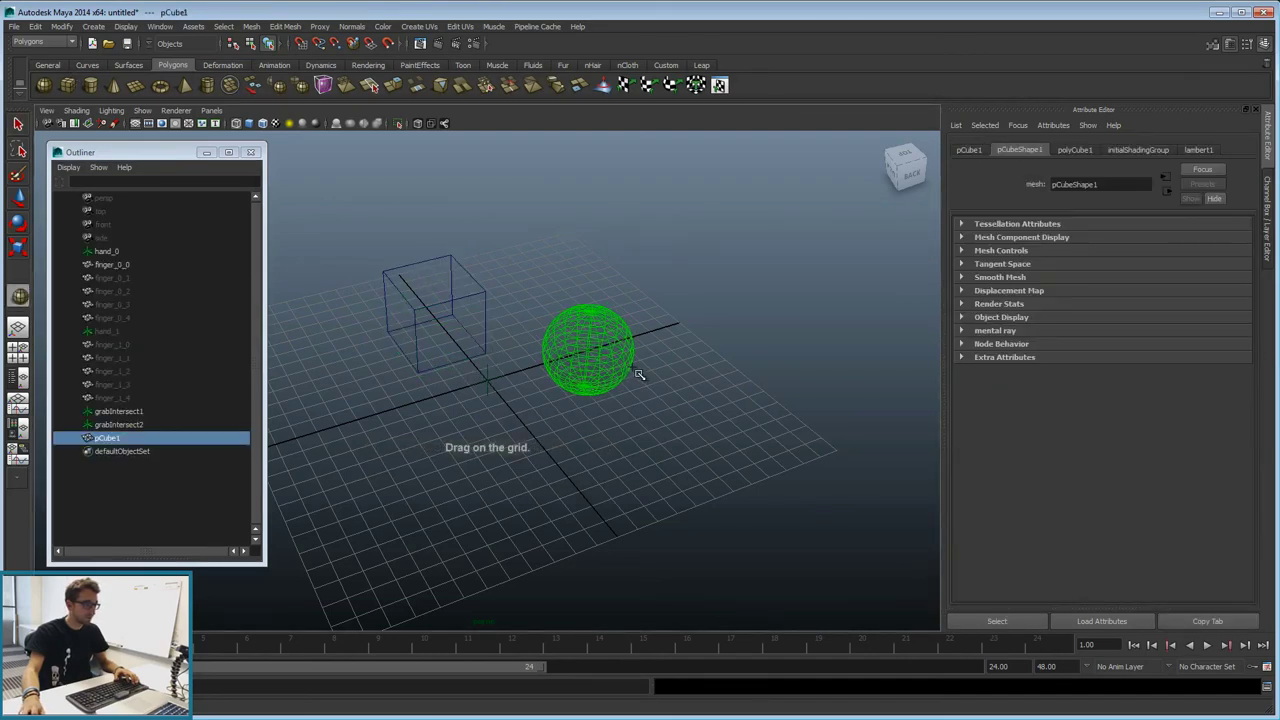
pyautogui.click(248, 123)
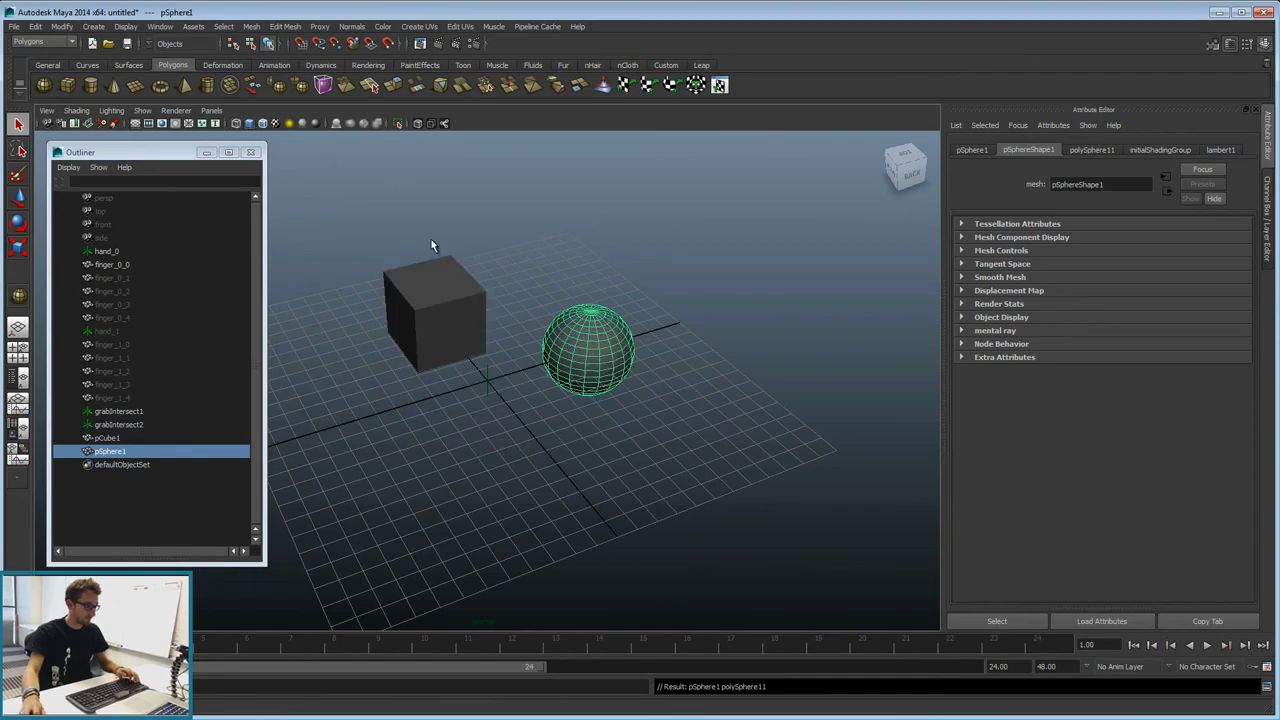
pyautogui.moveTo(736, 494)
pyautogui.keyDown('alt'); pyautogui.mouseDown()
pyautogui.moveTo(479, 409)
pyautogui.moveTo(489, 414)
pyautogui.mouseUp(); pyautogui.keyUp('alt')
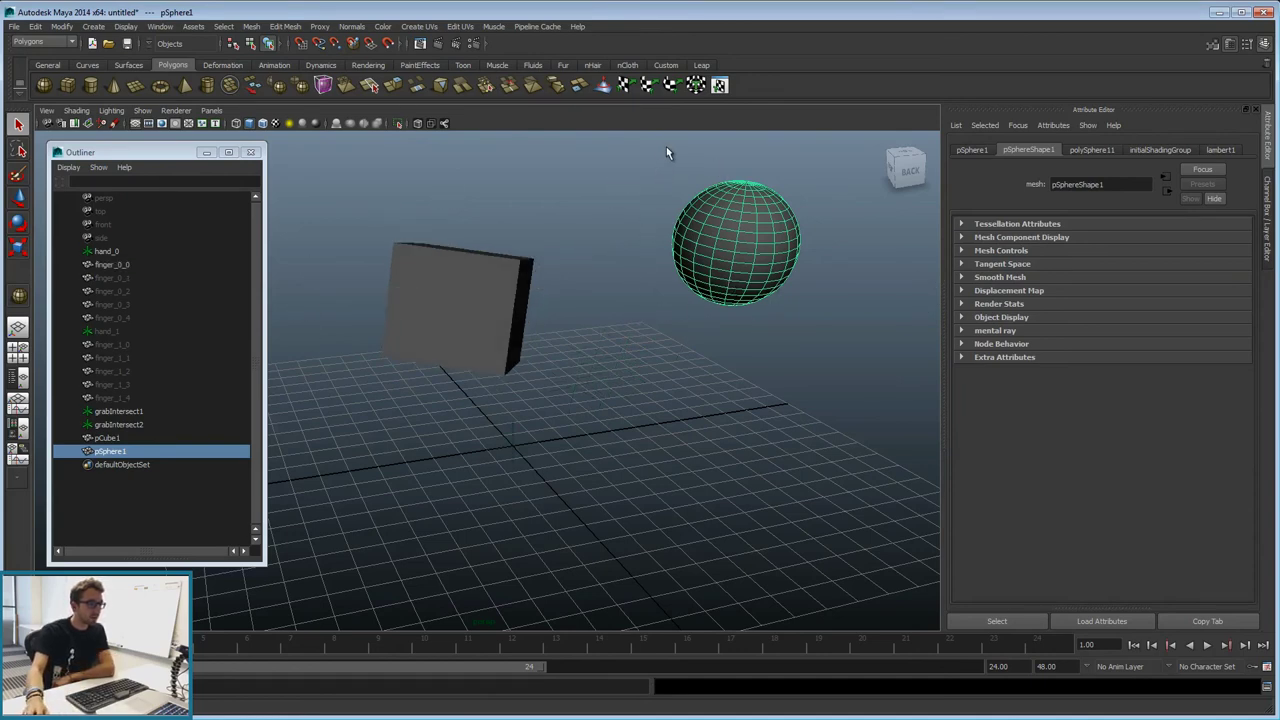
# Show the leapGrab node settings: grab enabled, grab distance 4, release distance 6
pyautogui.click(702, 66)
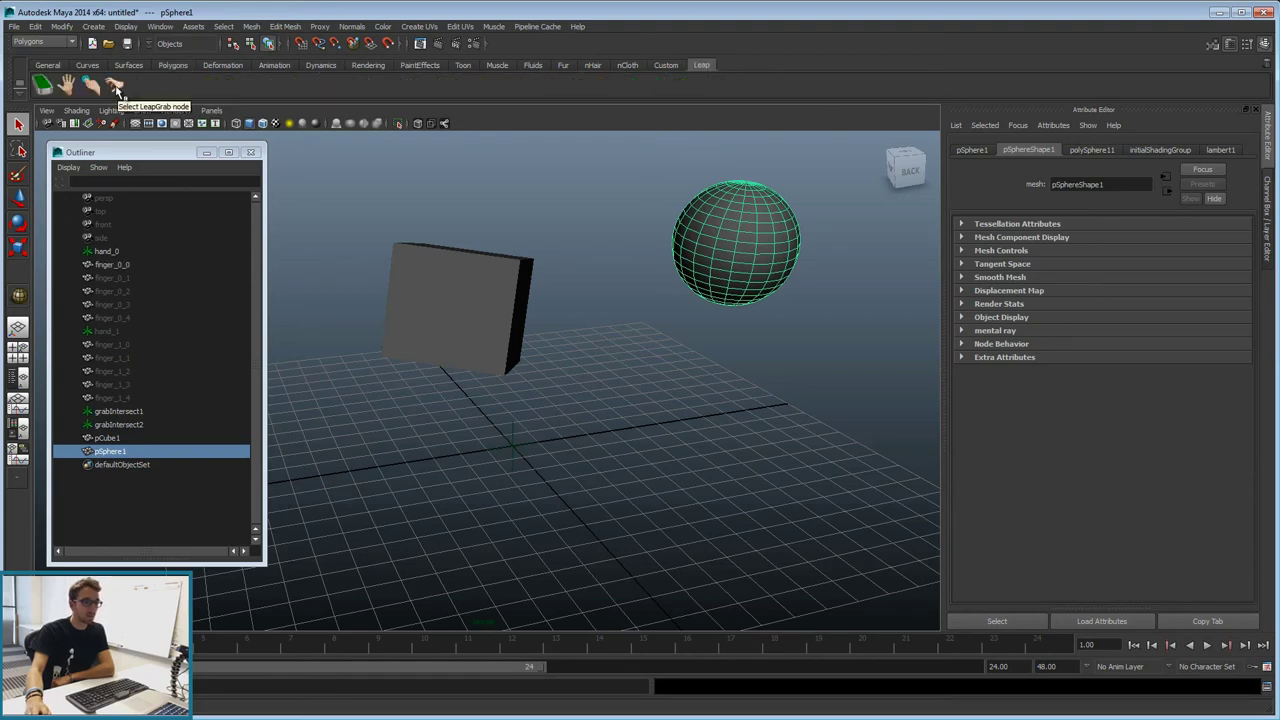
pyautogui.click(115, 86)
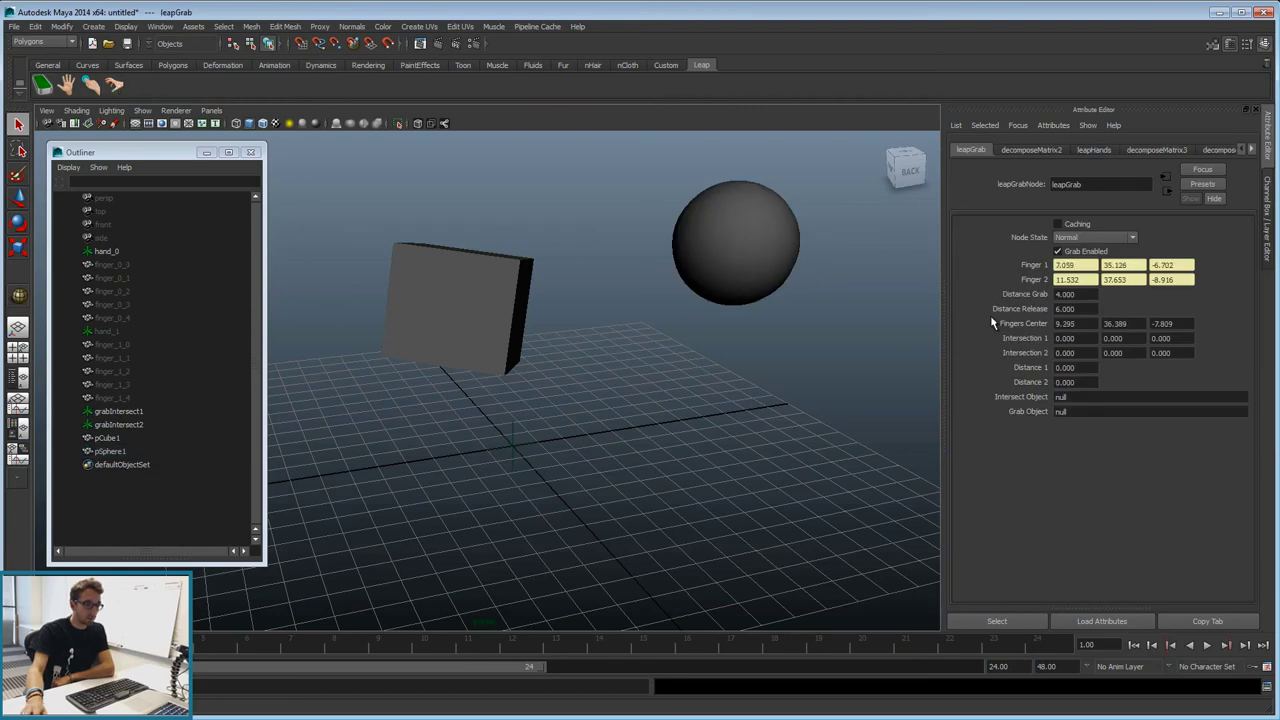